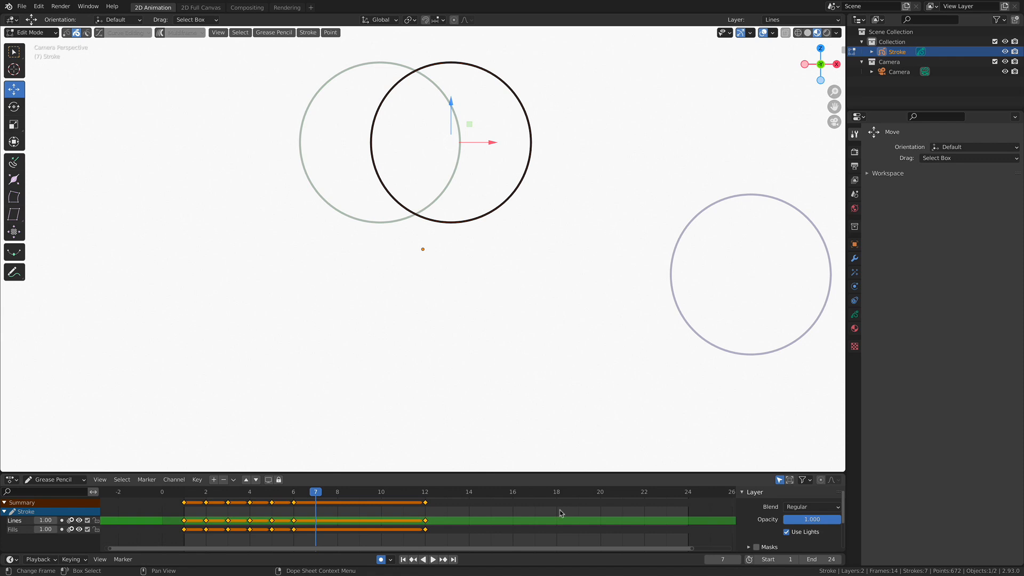
- Play the circle animation to review its timing and return the playhead to frame 1
{"action": "key", "text": "space"}
{"action": "left_click_drag", "start_coordinate": [328, 497], "coordinate": [193, 493]}
{"action": "key", "text": "space"}
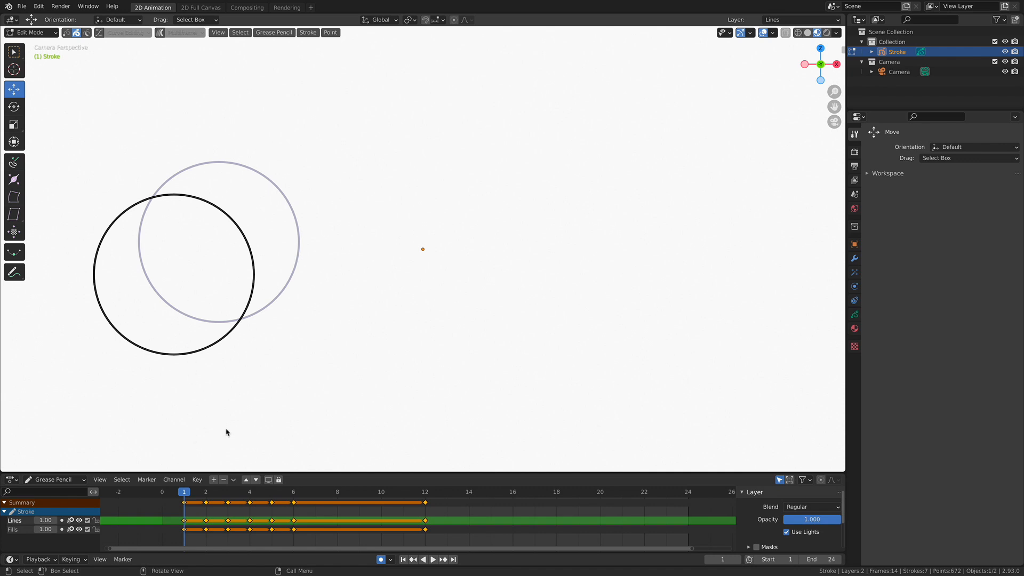
{"action": "key", "text": "space"}
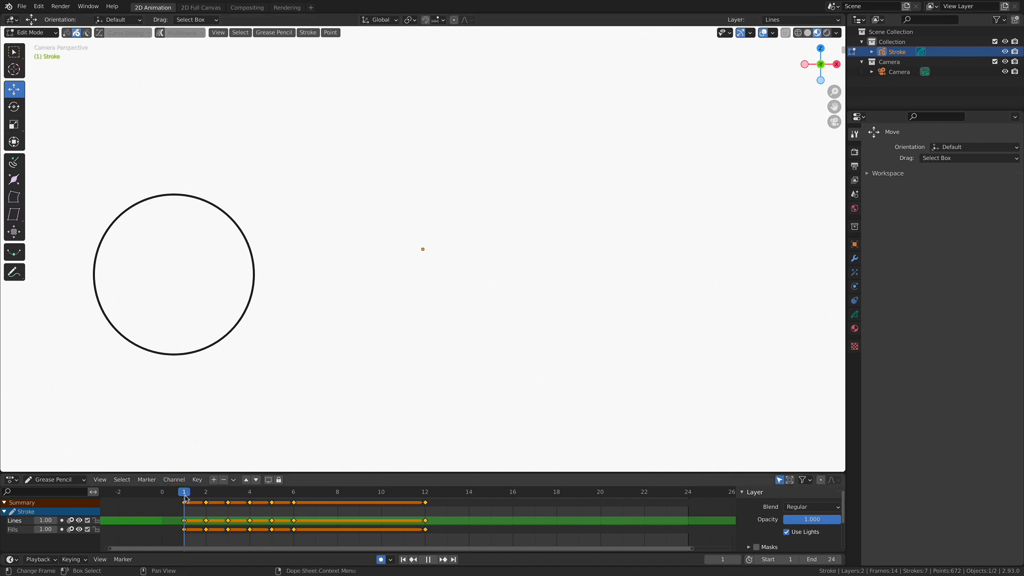
{"action": "key", "text": "space"}
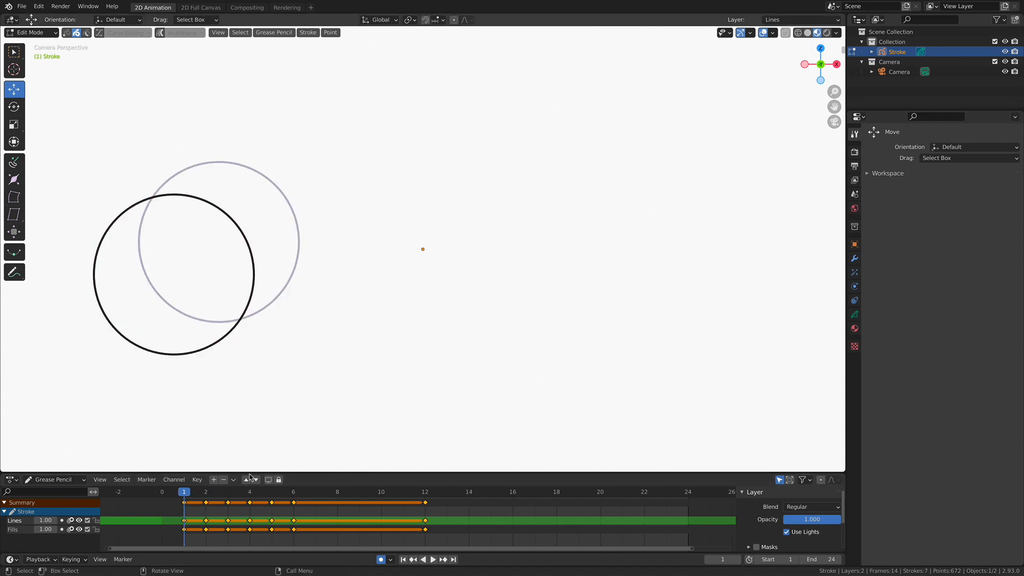
- Deselect all keyframes and move only the last keyframe, at frame 12, to frame 24
{"action": "left_click", "coordinate": [307, 511]}
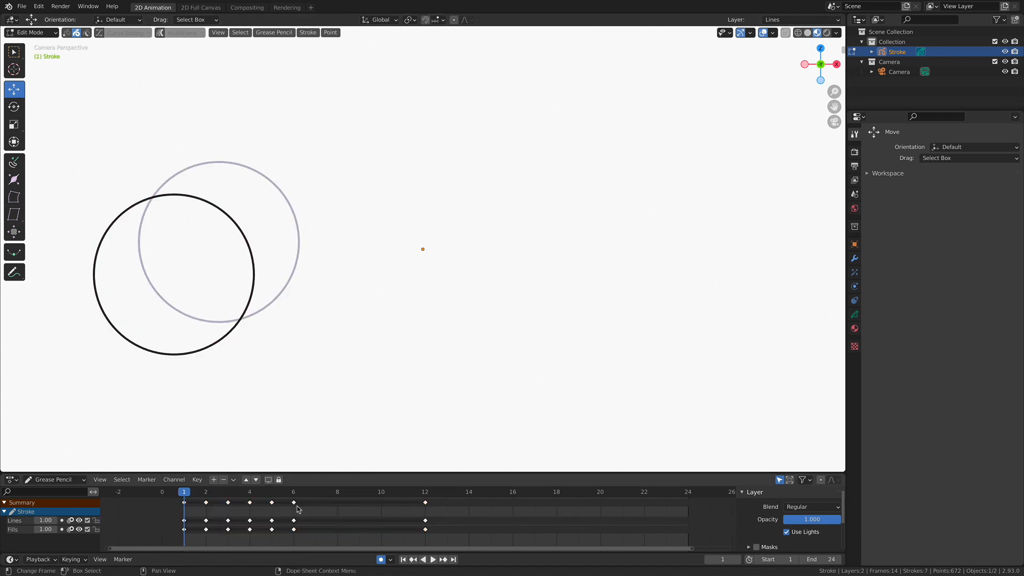
{"action": "left_click", "coordinate": [294, 503]}
{"action": "left_click", "coordinate": [367, 510]}
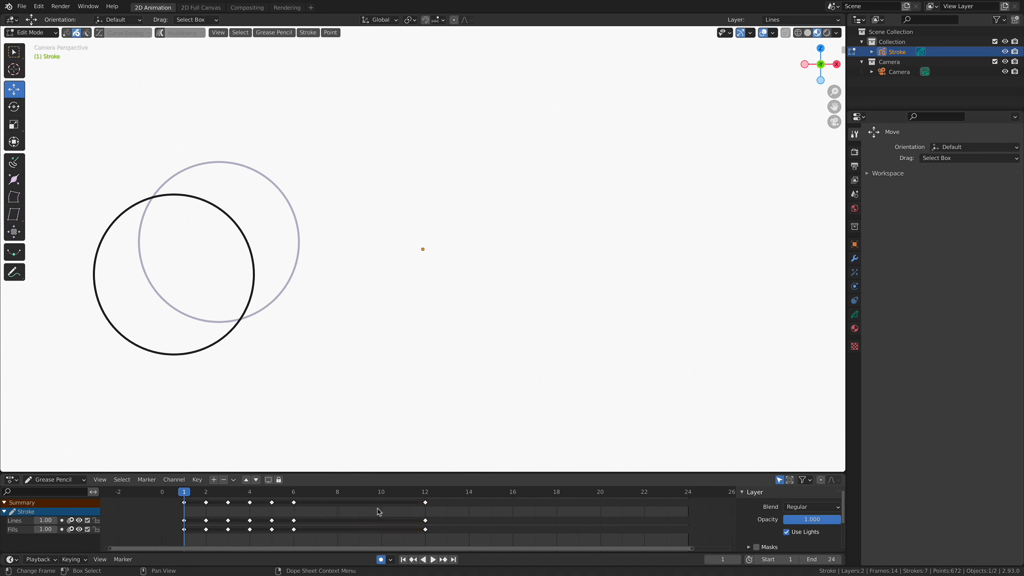
{"action": "left_click", "coordinate": [426, 503]}
{"action": "left_click", "coordinate": [425, 521]}
{"action": "mouse_move", "coordinate": [427, 504]}
{"action": "left_mouse_down"}
{"action": "mouse_move", "coordinate": [469, 504]}
{"action": "mouse_move", "coordinate": [423, 507]}
{"action": "mouse_move", "coordinate": [451, 510]}
{"action": "mouse_move", "coordinate": [430, 512]}
{"action": "left_mouse_up"}
{"action": "left_click_drag", "start_coordinate": [184, 491], "coordinate": [430, 496]}
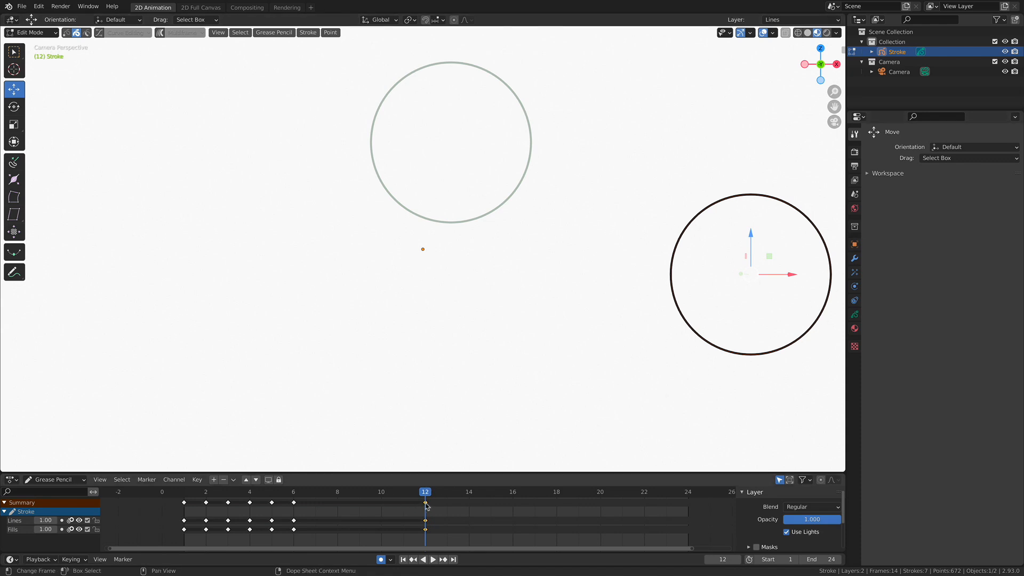
{"action": "left_click_drag", "start_coordinate": [427, 505], "coordinate": [687, 516]}
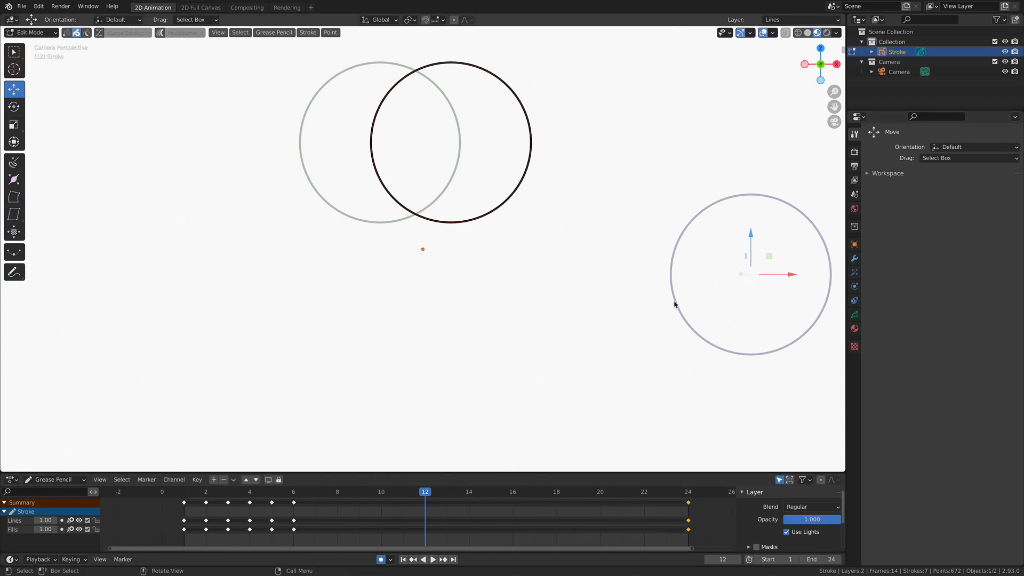
- Play the animation from frame 1 to check the motion with the last keyframe at frame 24
{"action": "key", "text": "space"}
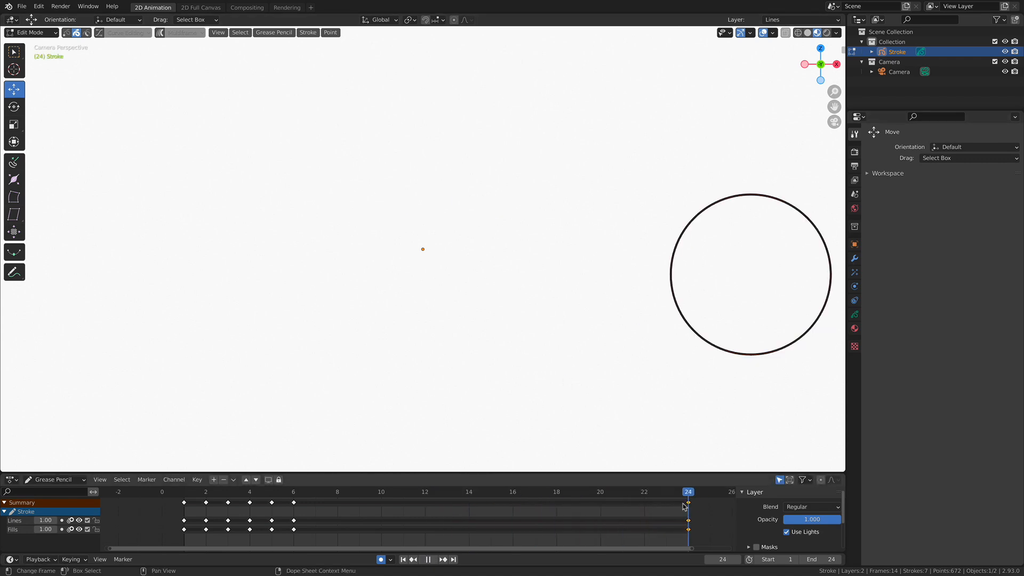
{"action": "left_click_drag", "start_coordinate": [677, 505], "coordinate": [190, 506]}
{"action": "key", "text": "space"}
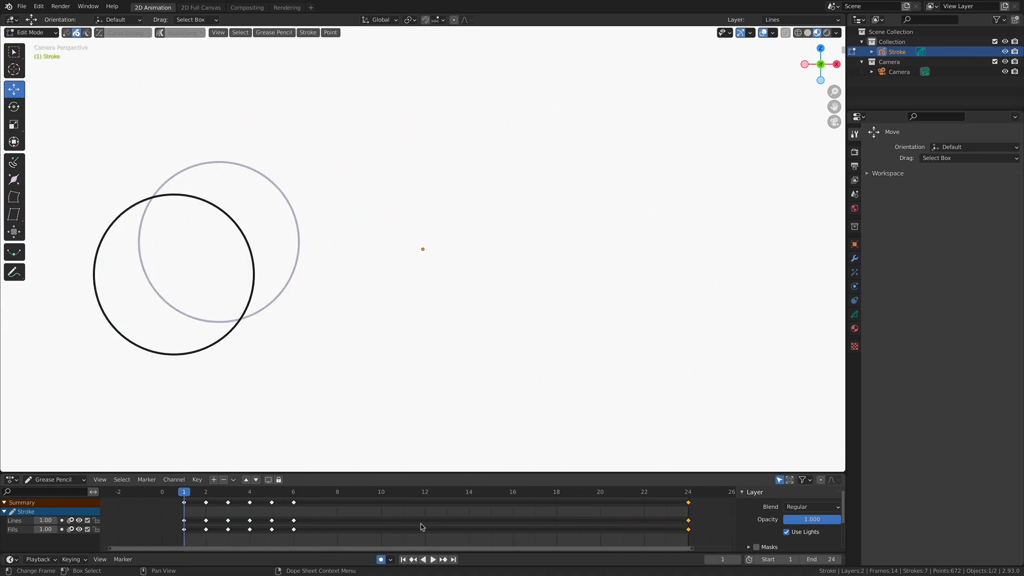
{"action": "left_click", "coordinate": [432, 559]}
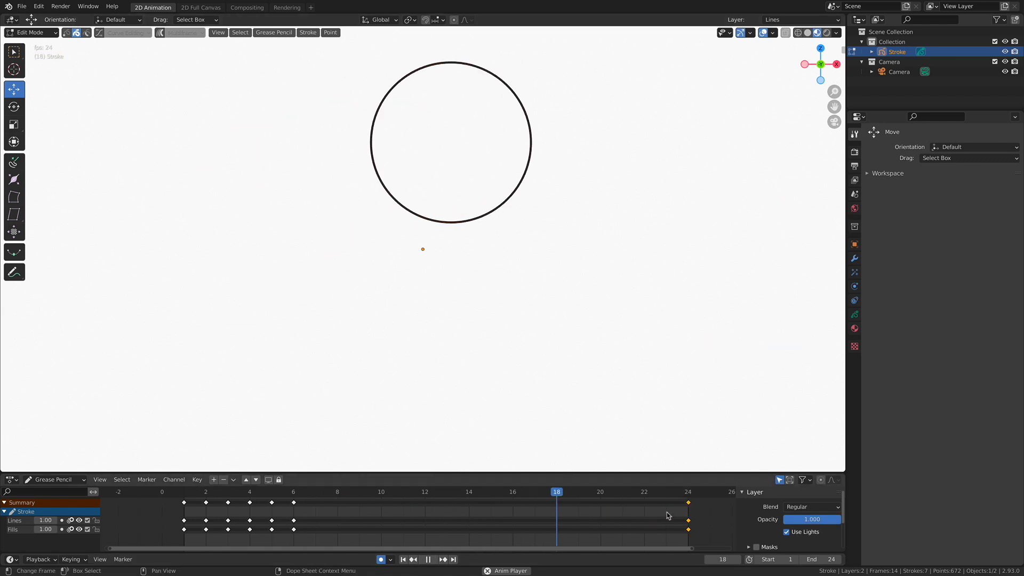
{"action": "left_click", "coordinate": [428, 559]}
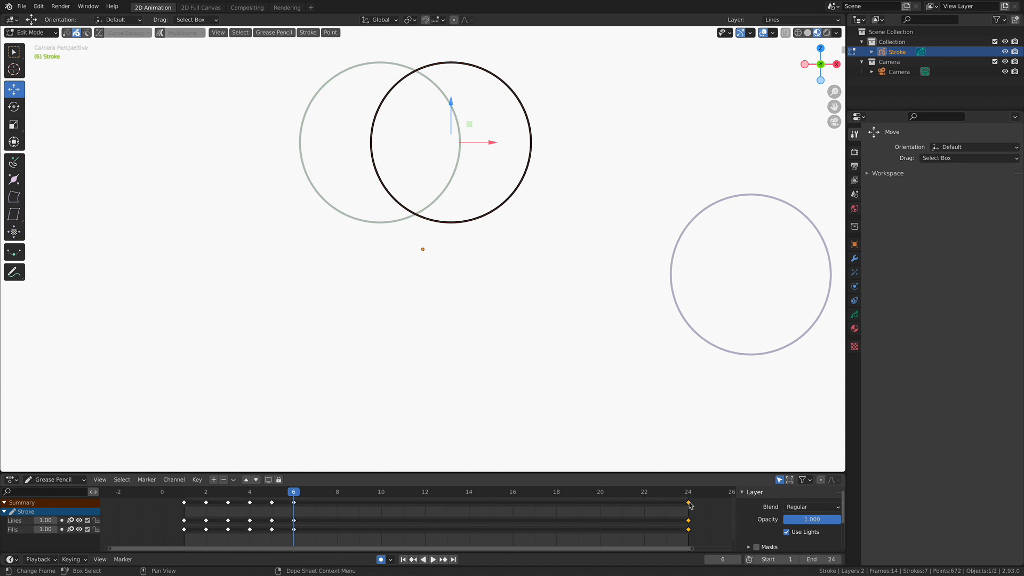
- Move the last keyframe from the end of the range to frame 10 and place the playhead on it
{"action": "key", "text": "g"}
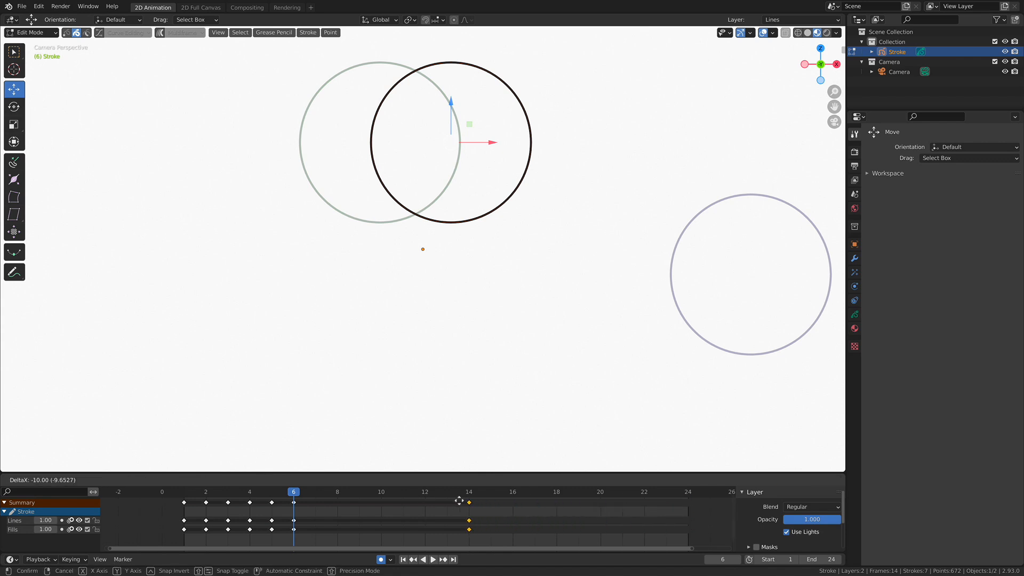
{"action": "left_click", "coordinate": [391, 507]}
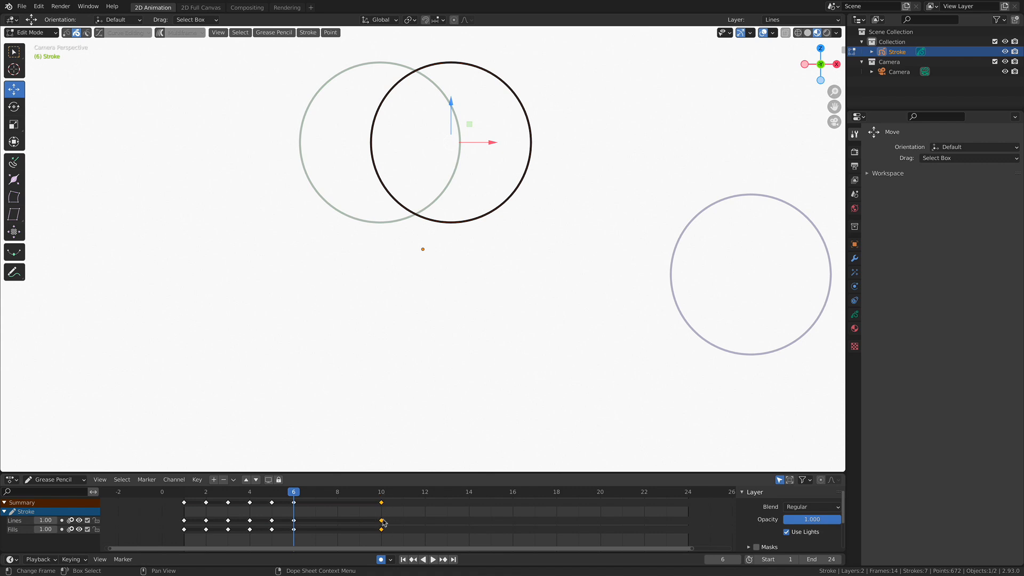
{"action": "left_click_drag", "start_coordinate": [344, 491], "coordinate": [382, 492]}
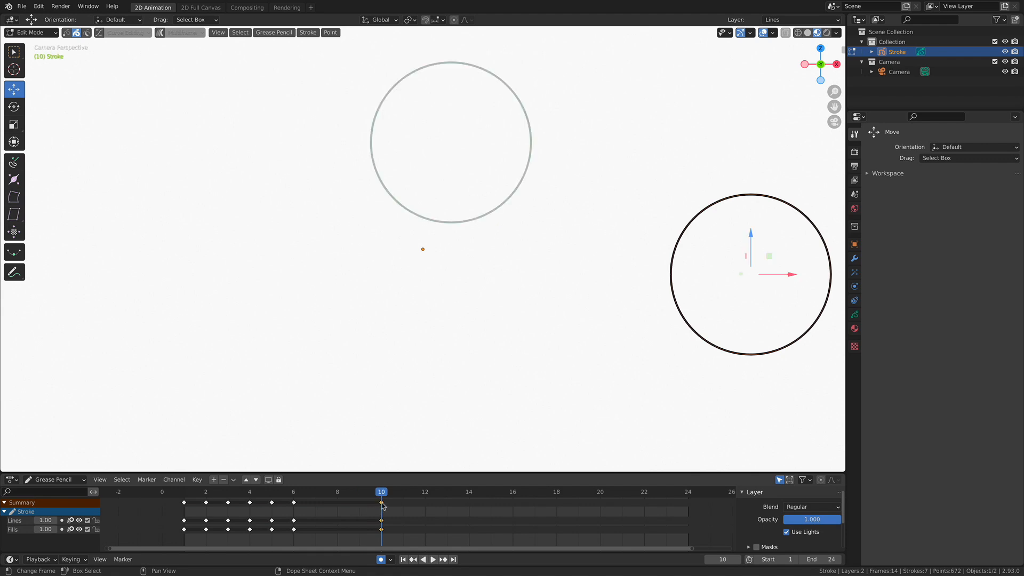
- Move the last keyframe back out to frame 24 and play the animation
{"action": "left_click_drag", "start_coordinate": [382, 505], "coordinate": [684, 502]}
{"action": "key", "text": "space"}
{"action": "key", "text": "space"}
{"action": "key", "text": "space"}
{"action": "key", "text": "space"}
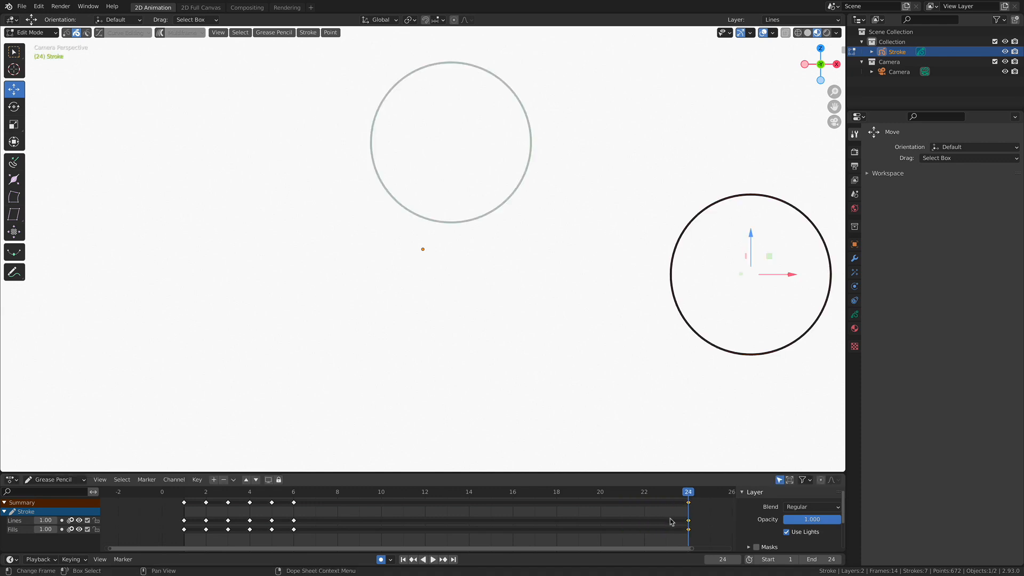
- Move the last keyframe back to frame 12
{"action": "left_click_drag", "start_coordinate": [430, 493], "coordinate": [433, 494]}
{"action": "key", "text": "Escape"}
{"action": "left_click_drag", "start_coordinate": [689, 505], "coordinate": [462, 493]}
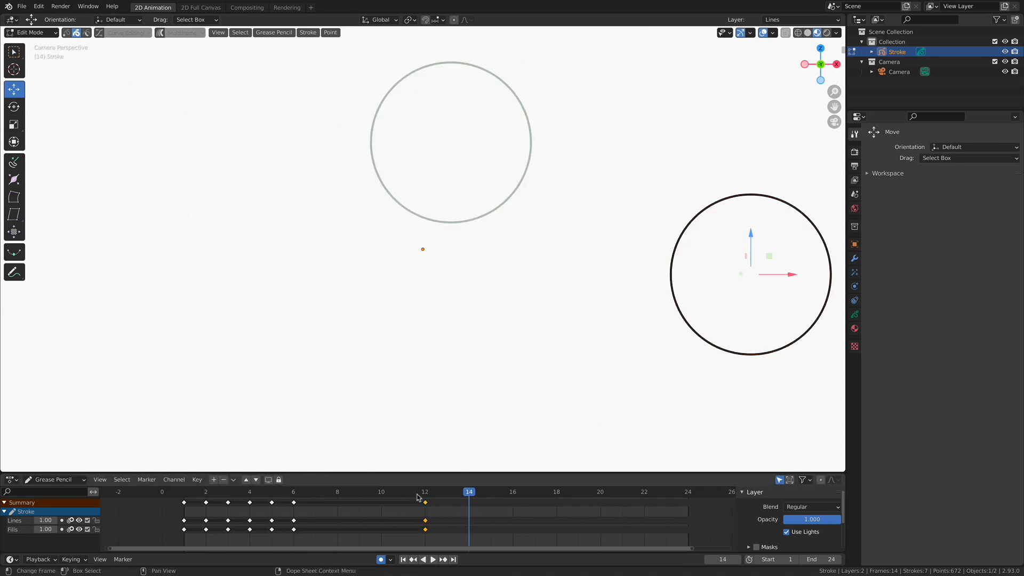
- Collapse the Stroke channel and box-select all keyframes from frame 1 to 12 in the Summary row
{"action": "key", "text": "b"}
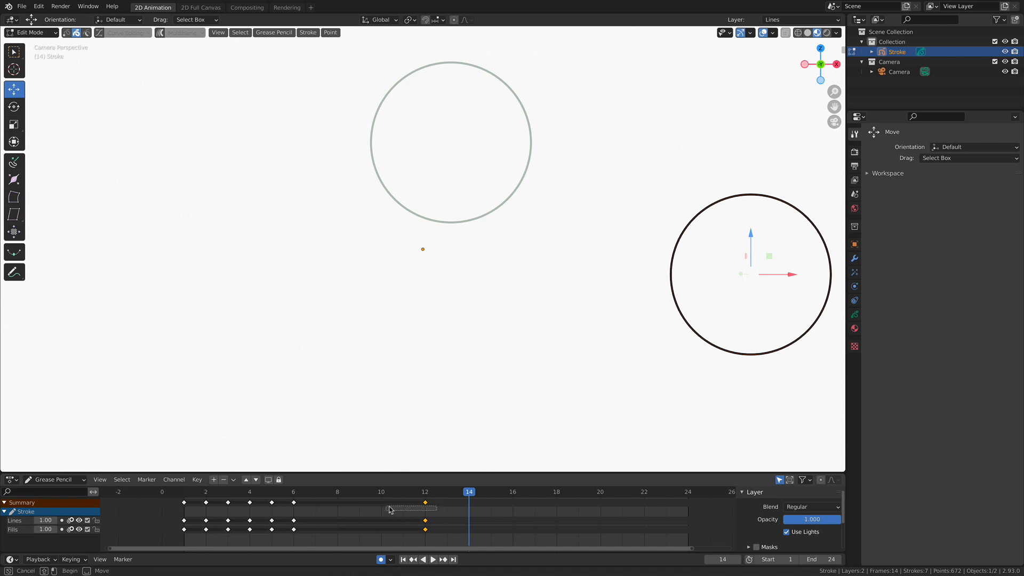
{"action": "left_click_drag", "start_coordinate": [437, 510], "coordinate": [167, 508]}
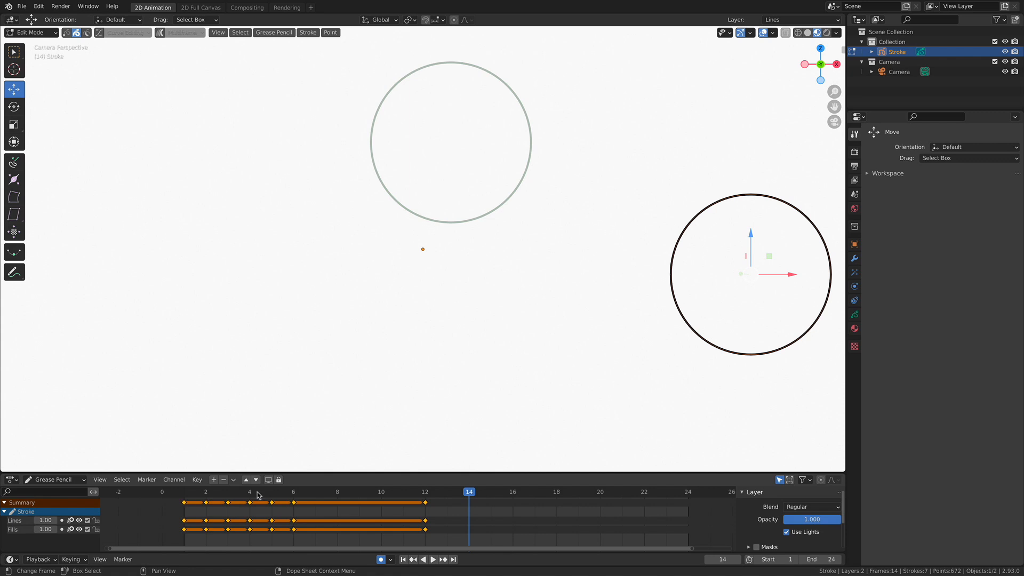
{"action": "left_click", "coordinate": [4, 511]}
{"action": "left_click", "coordinate": [240, 524]}
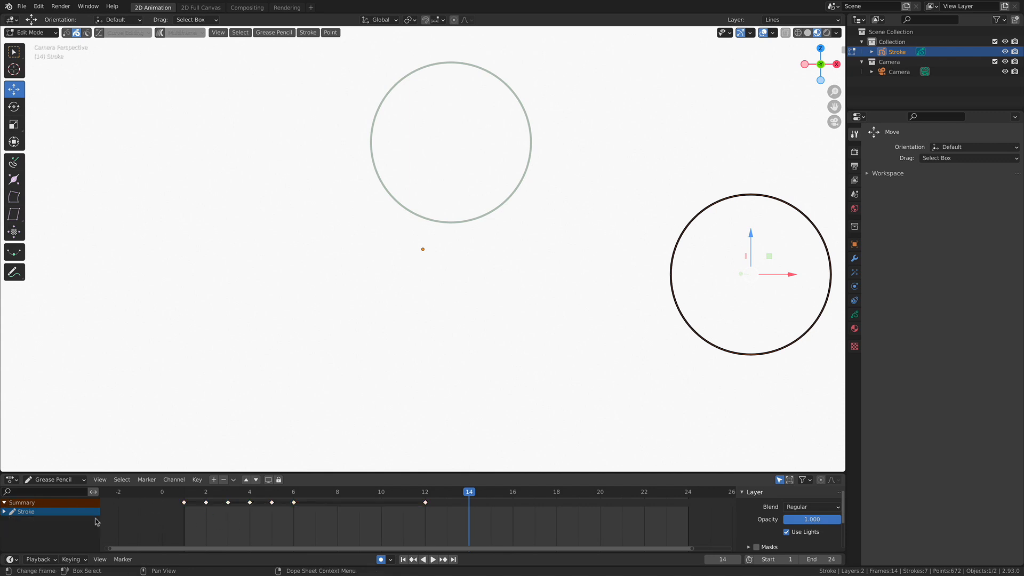
{"action": "left_click", "coordinate": [4, 512]}
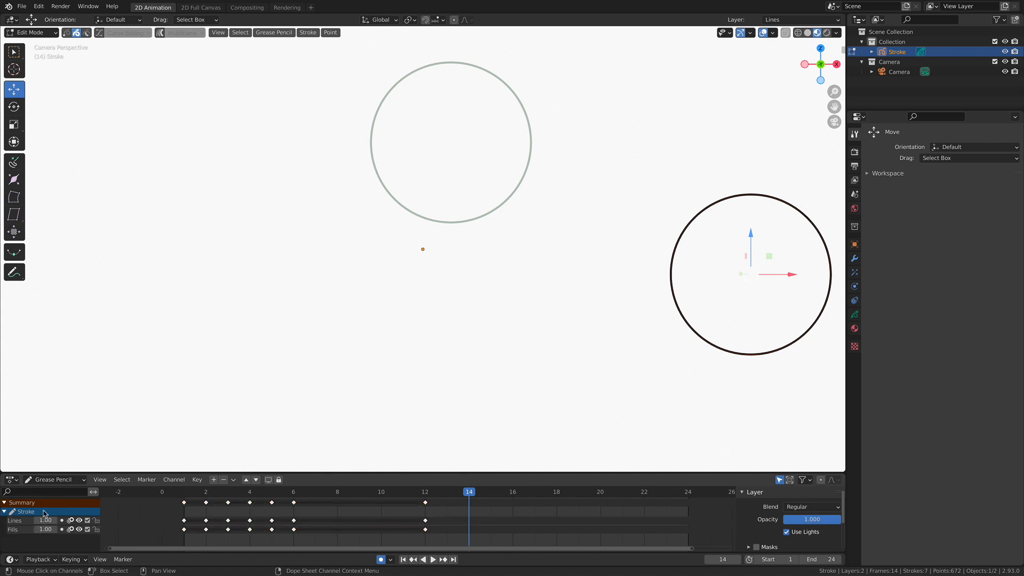
{"action": "left_click", "coordinate": [4, 512]}
{"action": "left_click_drag", "start_coordinate": [435, 518], "coordinate": [171, 500]}
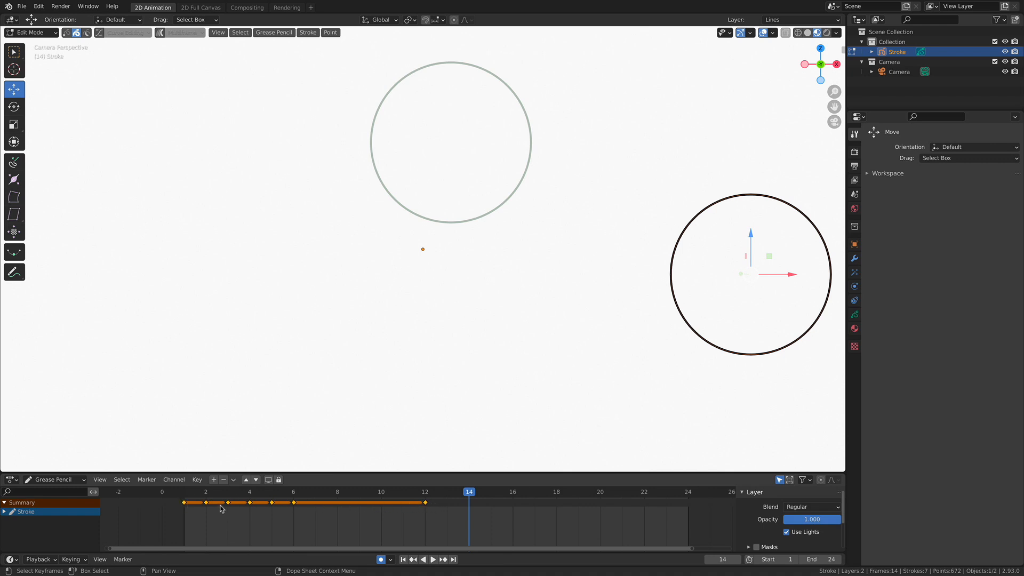
- Play the animation with all keyframes selected, scrubbing back to frame 1
{"action": "key", "text": "space"}
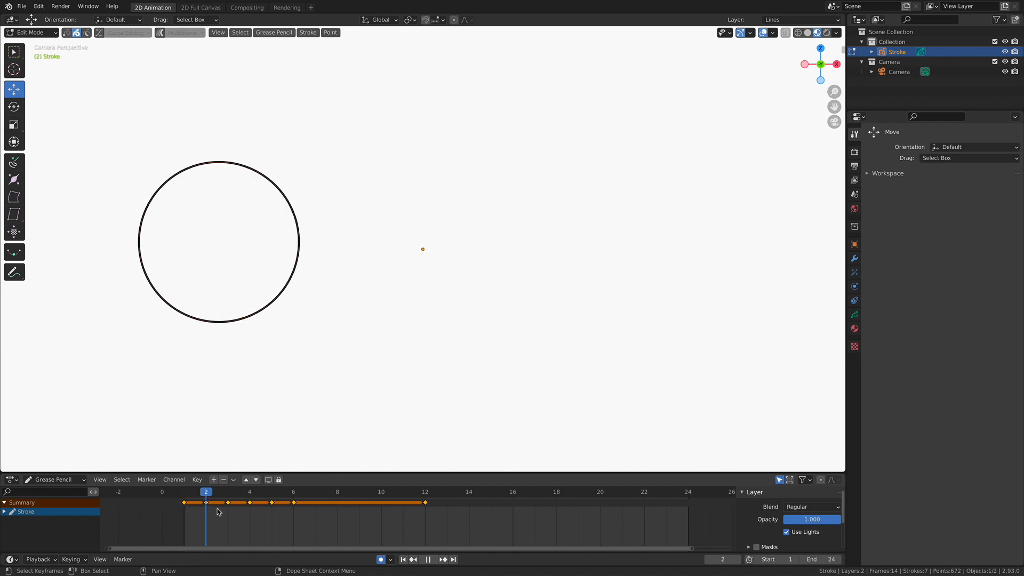
{"action": "left_click_drag", "start_coordinate": [272, 509], "coordinate": [190, 510]}
{"action": "key", "text": "space"}
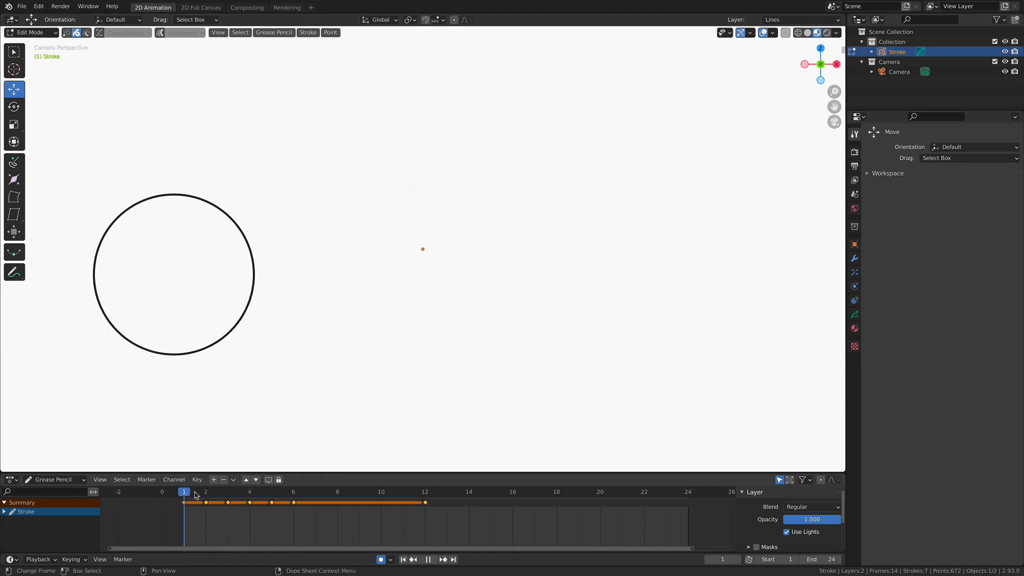
{"action": "key", "text": "space"}
- Try retiming keyframes one by one, moving frame 12 to 24, frame 6 to 12 and frame 5 to 10
{"action": "left_click", "coordinate": [425, 510]}
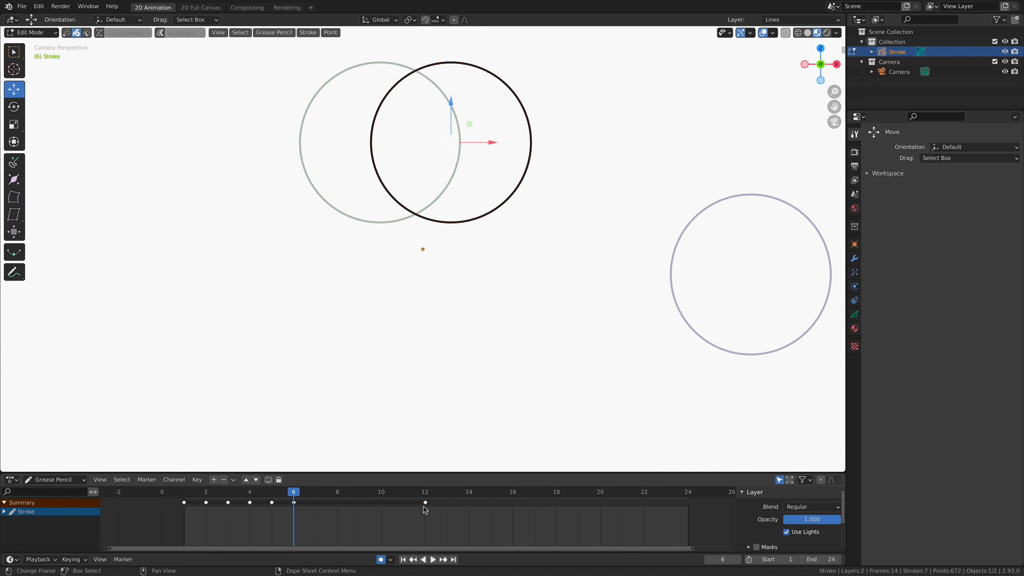
{"action": "left_click_drag", "start_coordinate": [430, 505], "coordinate": [691, 508]}
{"action": "left_click_drag", "start_coordinate": [294, 503], "coordinate": [425, 503]}
{"action": "left_click_drag", "start_coordinate": [271, 504], "coordinate": [381, 512]}
- Undo the three individual keyframe moves
{"action": "key", "text": "ctrl+z"}
{"action": "key", "text": "ctrl+z"}
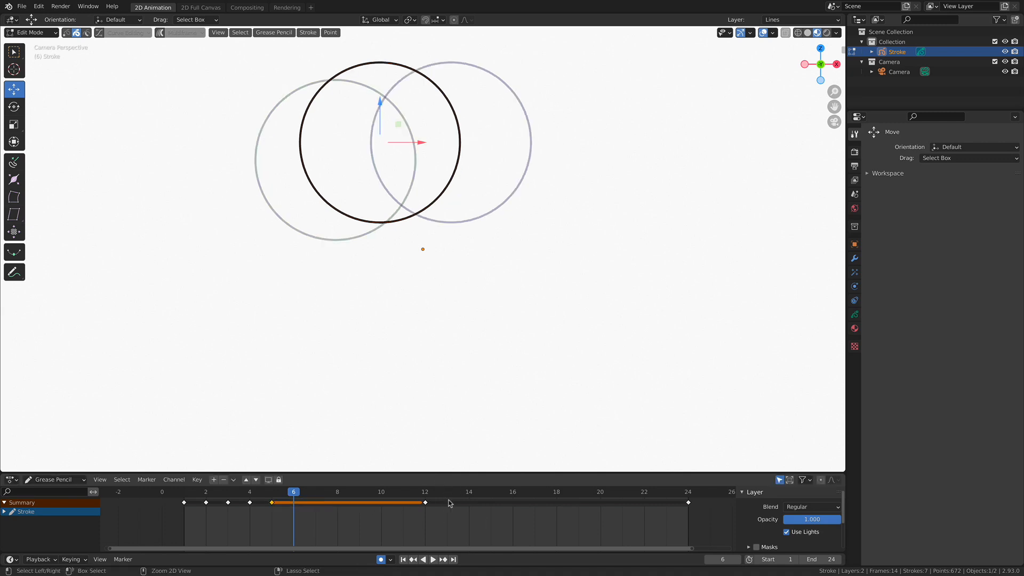
{"action": "key", "text": "ctrl+z"}
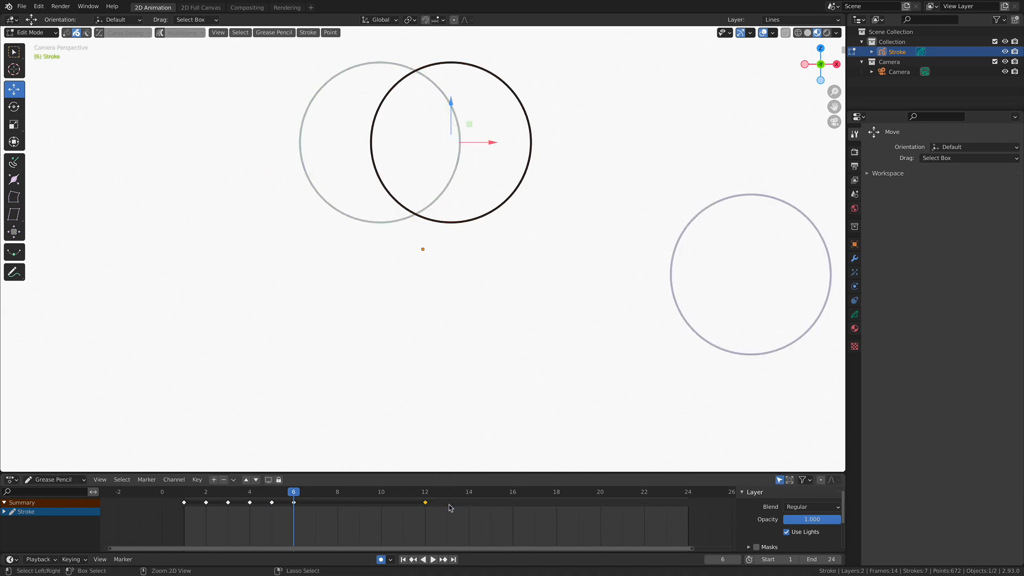
- Box-select all keyframes in the Summary row and set the current frame to 1
{"action": "left_click_drag", "start_coordinate": [428, 512], "coordinate": [179, 505]}
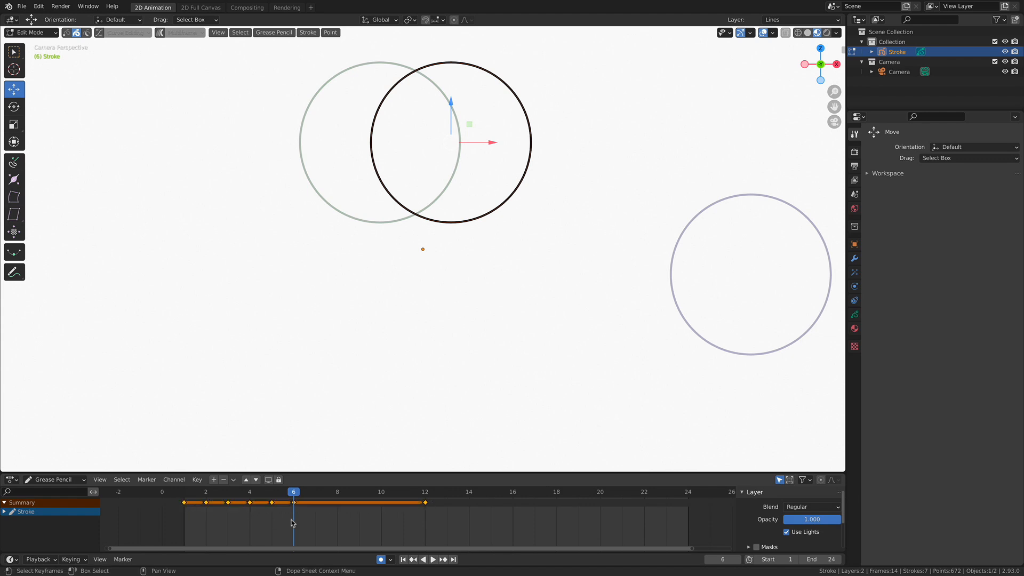
{"action": "key", "text": "space"}
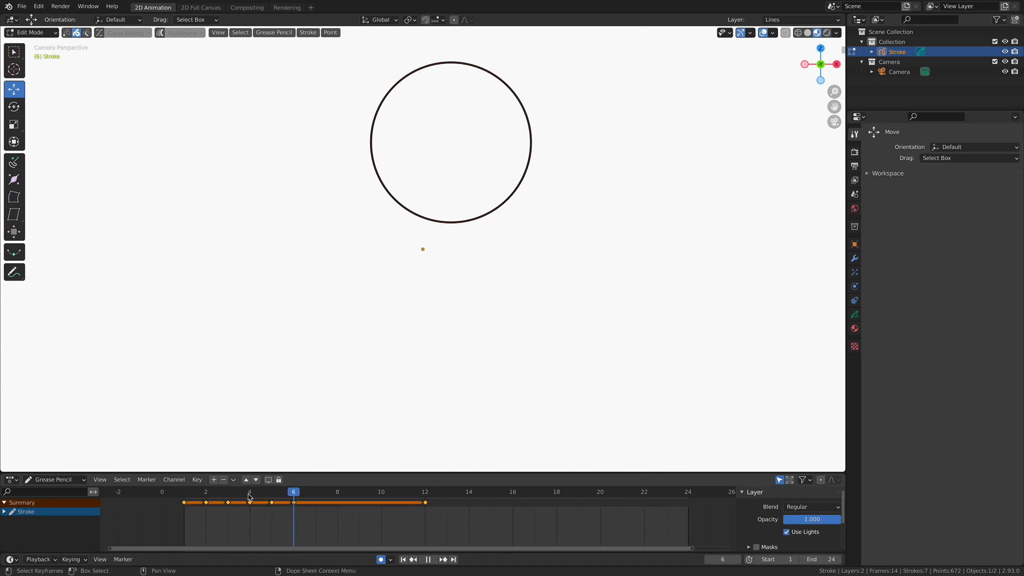
{"action": "key", "text": "space"}
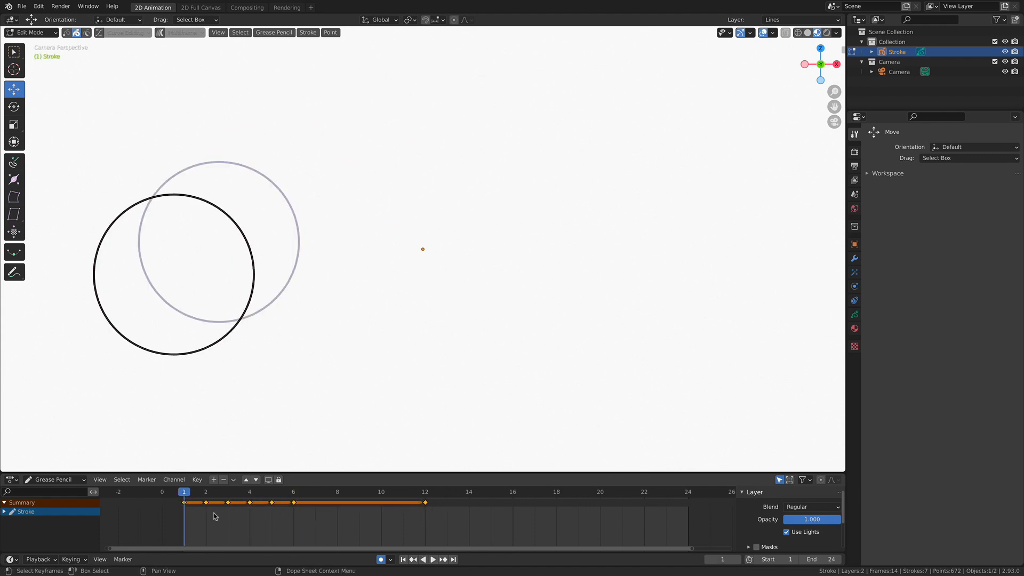
- Start scaling the selected keyframes, cancel the scaling, and put the playhead back on frame 1
{"action": "key", "text": "s"}
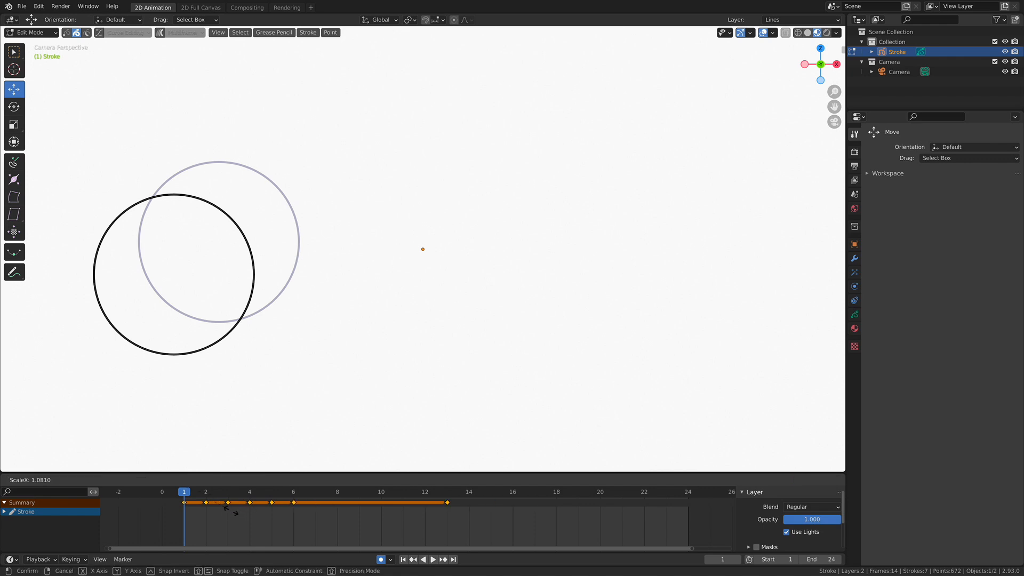
{"action": "right_click", "coordinate": [233, 511]}
{"action": "key", "text": "space"}
{"action": "left_click_drag", "start_coordinate": [214, 500], "coordinate": [193, 502]}
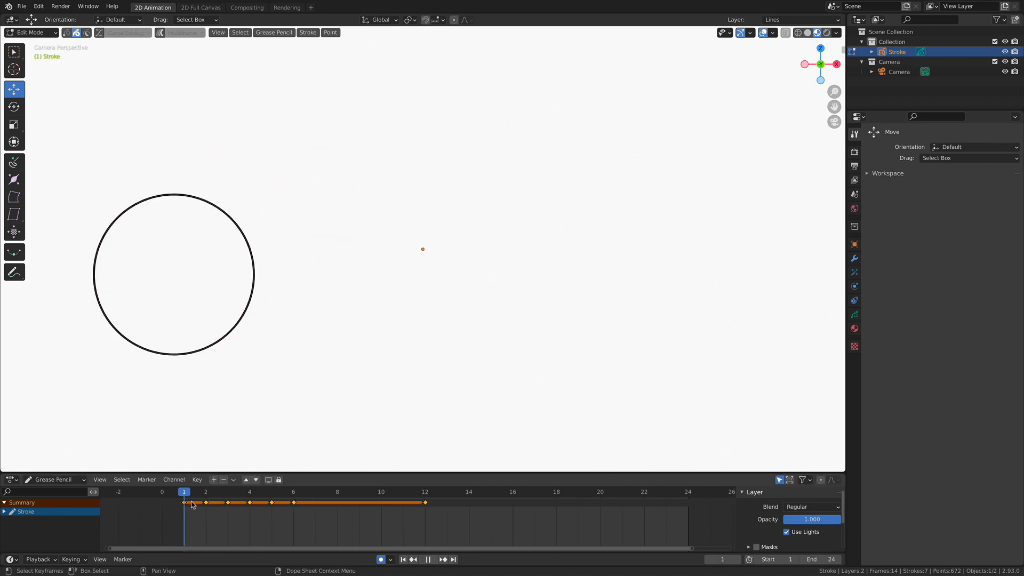
{"action": "key", "text": "space"}
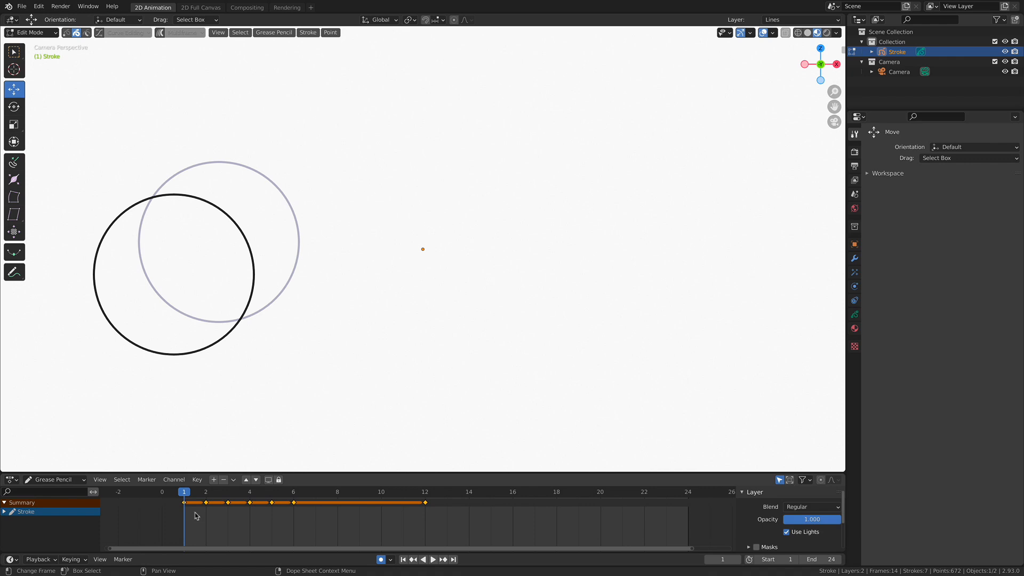
- Scale the selected keyframes from frame 1 by about 2.09, bringing the last one to frame 24, and deselect them
{"action": "key", "text": "s"}
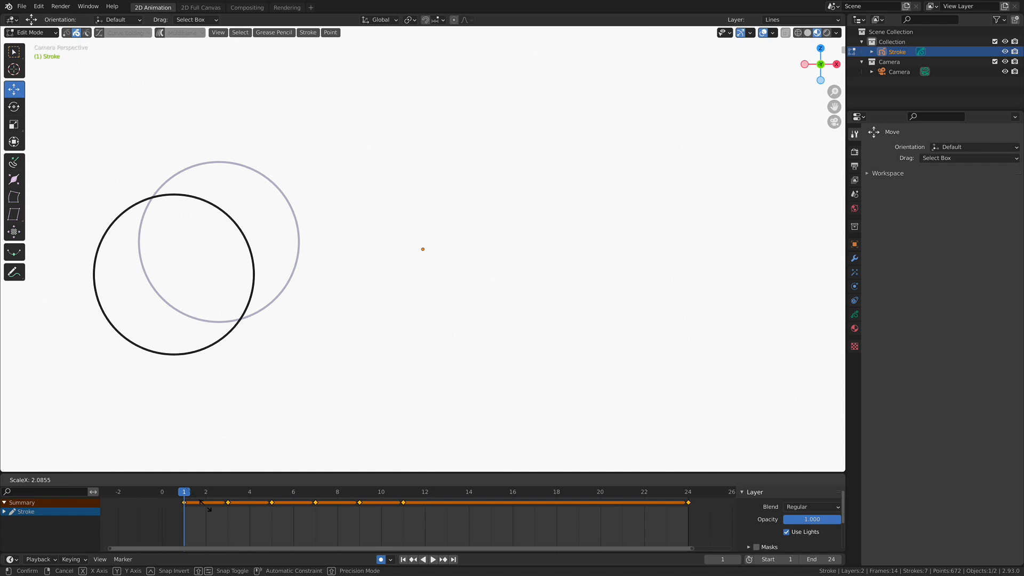
{"action": "left_click", "coordinate": [206, 506]}
{"action": "left_click", "coordinate": [216, 524]}
- Play the stretched animation up to frame 24 and return the playhead to frame 1
{"action": "key", "text": "space"}
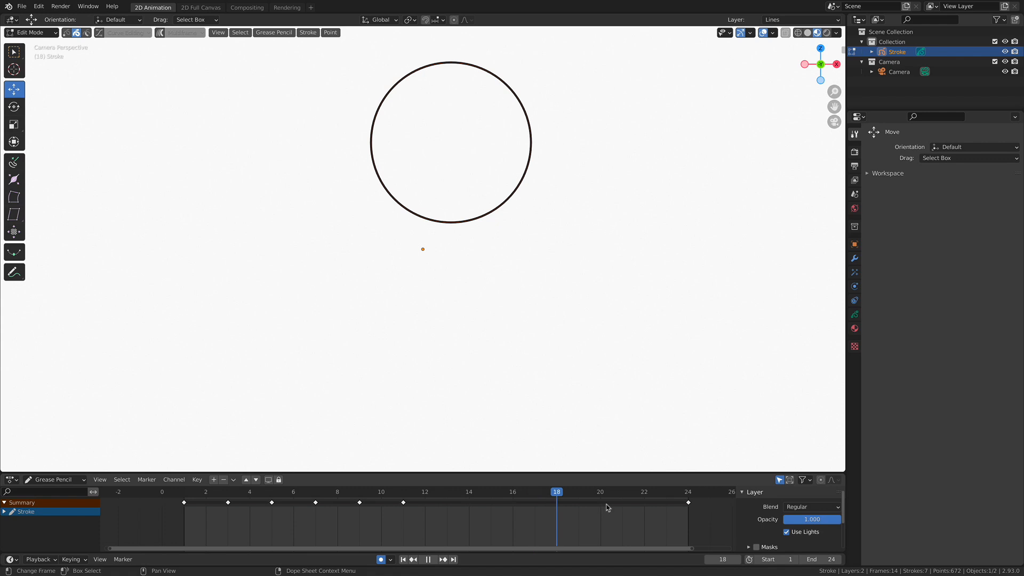
{"action": "left_click_drag", "start_coordinate": [538, 493], "coordinate": [195, 506]}
{"action": "key", "text": "space"}
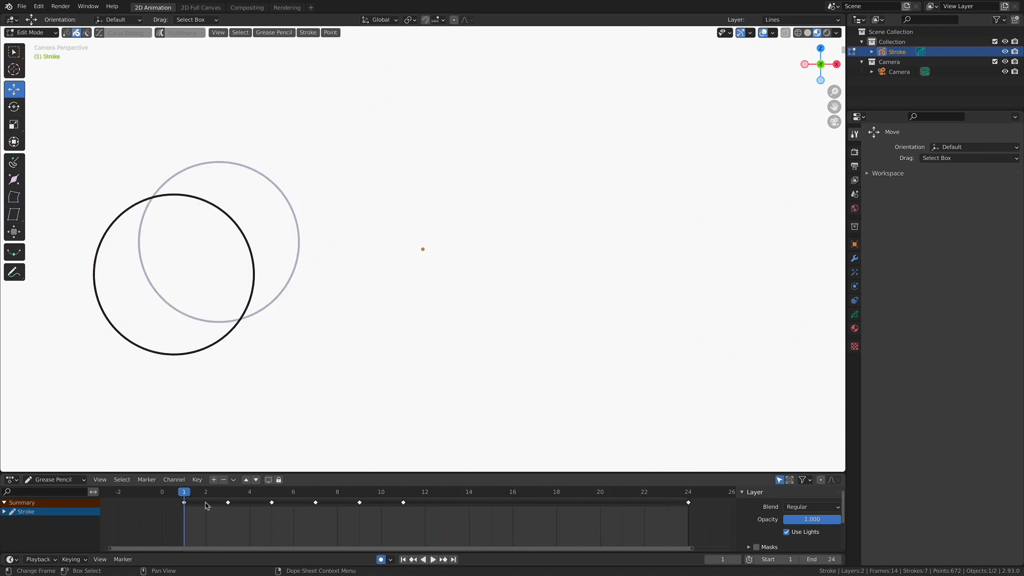
- Play the retimed circle animation twice and return the playhead to frame 1 after each playback
{"action": "left_click", "coordinate": [433, 560]}
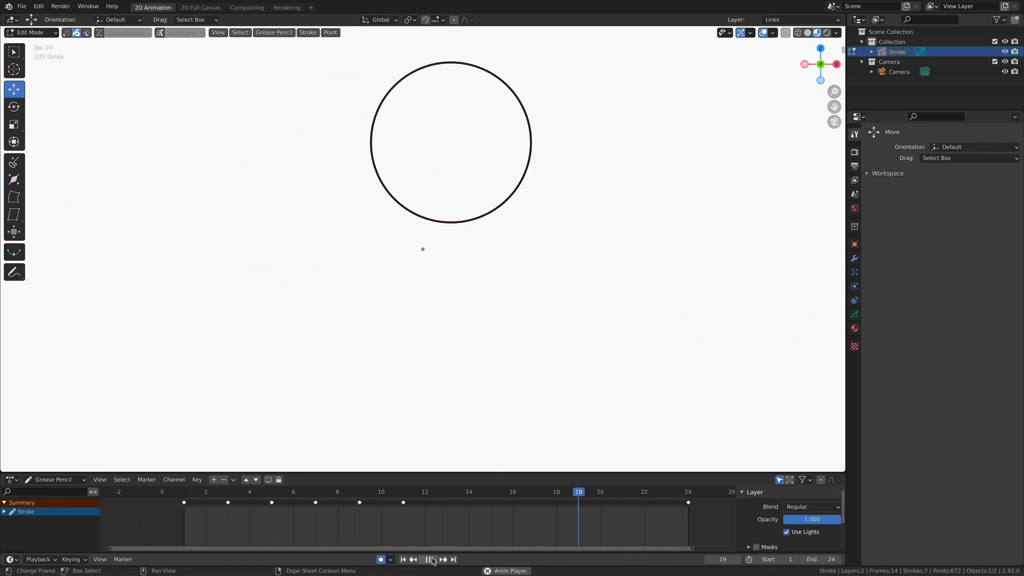
{"action": "left_click", "coordinate": [433, 560]}
{"action": "left_click_drag", "start_coordinate": [615, 496], "coordinate": [184, 497]}
{"action": "left_click", "coordinate": [433, 559]}
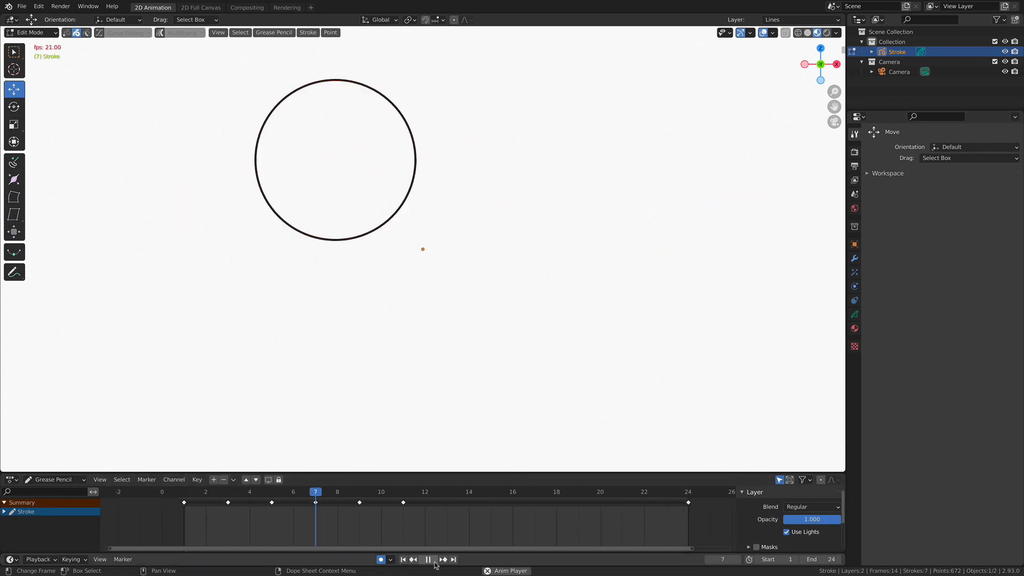
{"action": "left_click", "coordinate": [428, 560]}
{"action": "left_click_drag", "start_coordinate": [514, 499], "coordinate": [187, 507]}
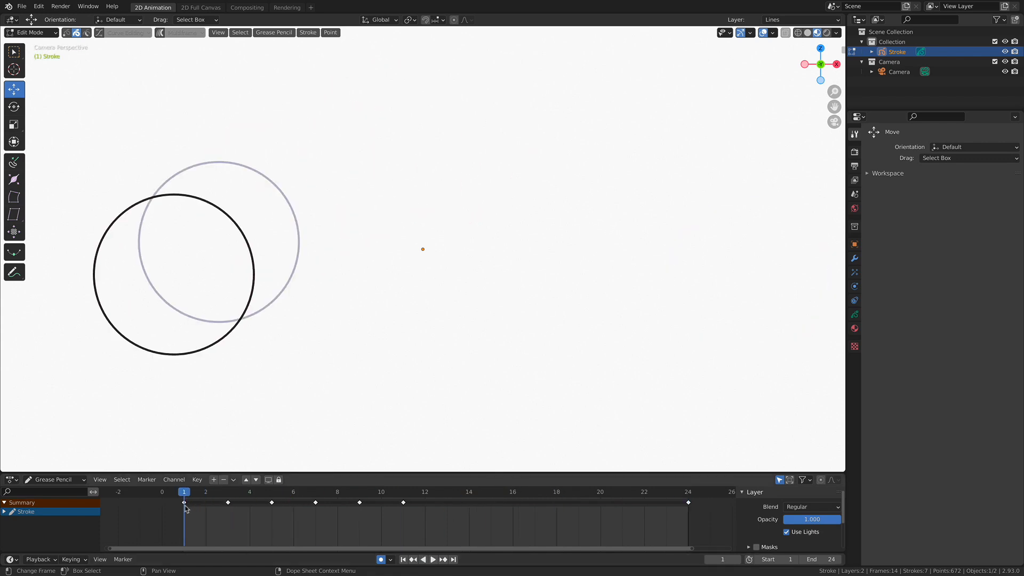
{"action": "left_click", "coordinate": [228, 503]}
{"action": "mouse_move", "coordinate": [229, 504]}
{"action": "left_mouse_down"}
{"action": "mouse_move", "coordinate": [209, 505]}
{"action": "mouse_move", "coordinate": [230, 509]}
{"action": "left_mouse_up"}
{"action": "left_click_drag", "start_coordinate": [414, 512], "coordinate": [211, 494]}
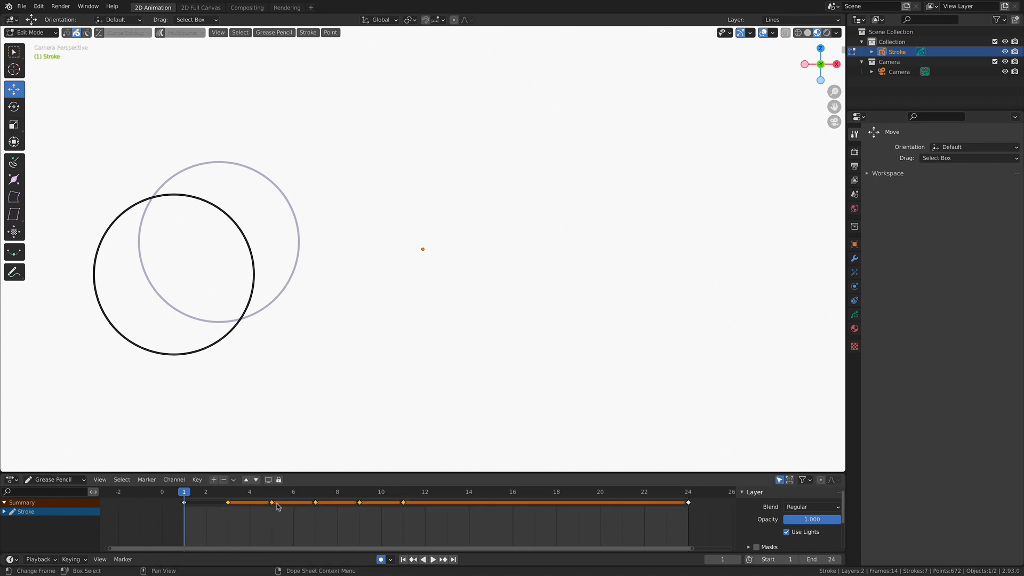
{"action": "key", "text": "g"}
{"action": "key", "text": "Escape"}
{"action": "left_click_drag", "start_coordinate": [688, 514], "coordinate": [218, 504]}
{"action": "key", "text": "s"}
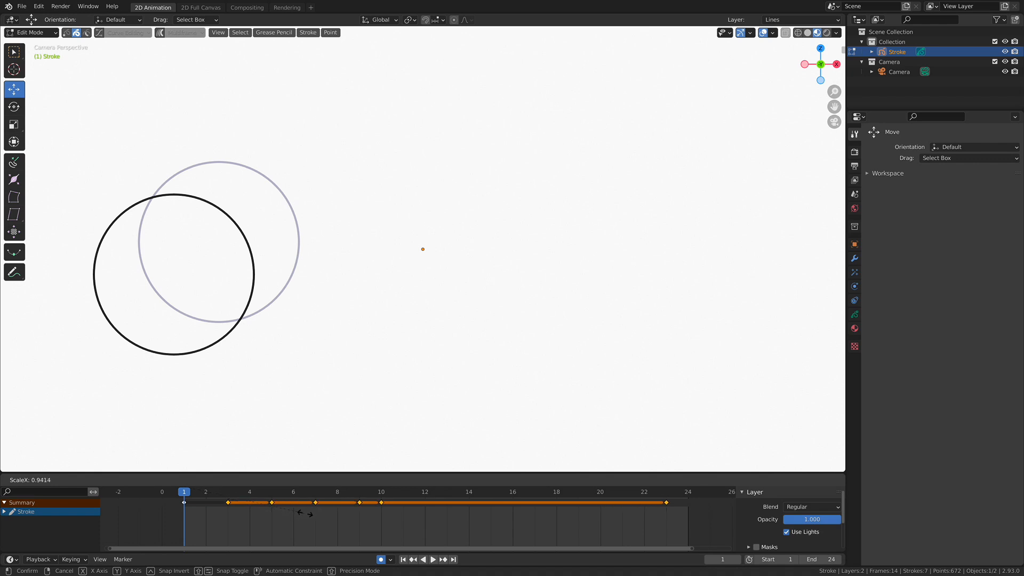
{"action": "left_click", "coordinate": [312, 518]}
{"action": "left_click", "coordinate": [335, 521]}
- Move the playhead to frame 9 and delete the keyframe on that frame
{"action": "mouse_move", "coordinate": [375, 493]}
{"action": "left_mouse_down"}
{"action": "mouse_move", "coordinate": [404, 497]}
{"action": "mouse_move", "coordinate": [361, 498]}
{"action": "left_mouse_up"}
{"action": "left_click", "coordinate": [404, 503]}
{"action": "left_click", "coordinate": [361, 503]}
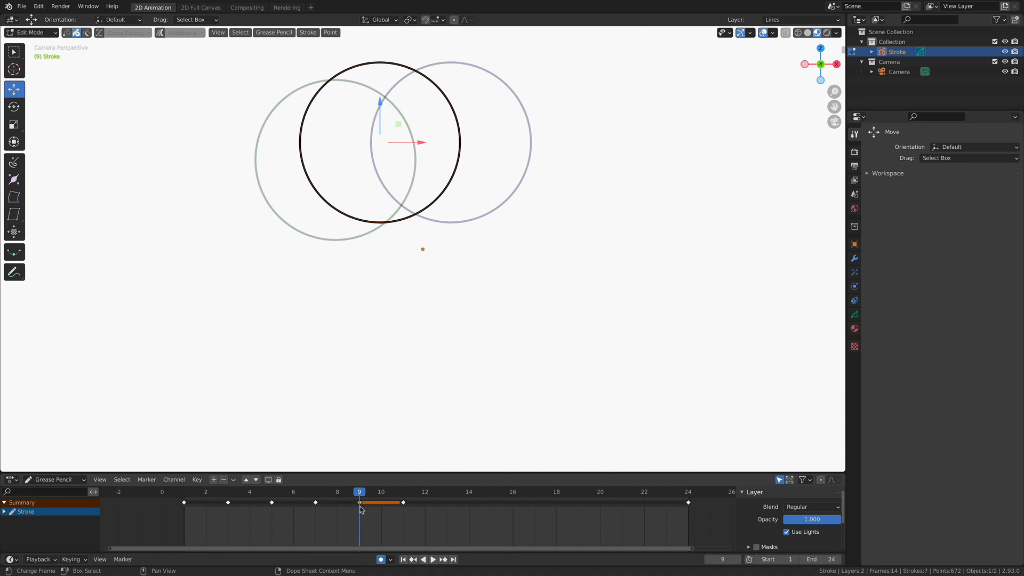
{"action": "key", "text": "x"}
{"action": "key", "text": "x"}
{"action": "left_click", "coordinate": [361, 511]}
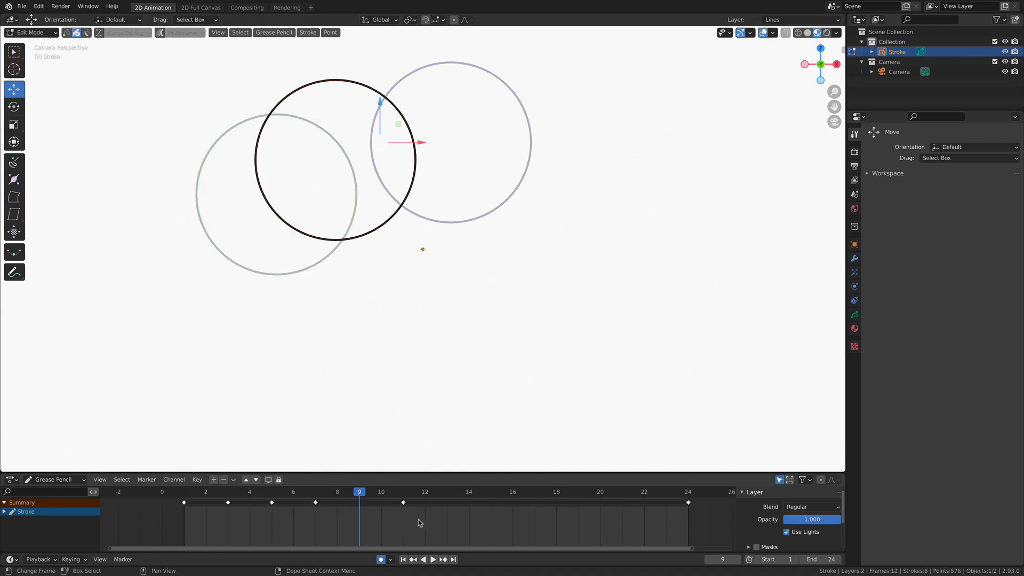
- Delete the keyframes on frames 3, 5, 7 and 11 together, and briefly play the remaining animation
{"action": "left_click_drag", "start_coordinate": [407, 524], "coordinate": [222, 500]}
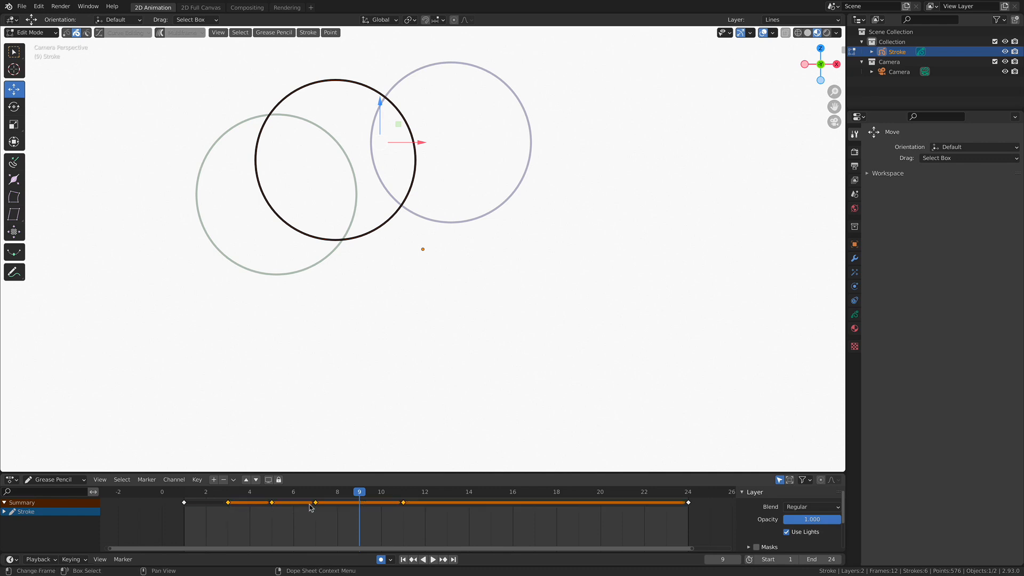
{"action": "key", "text": "x"}
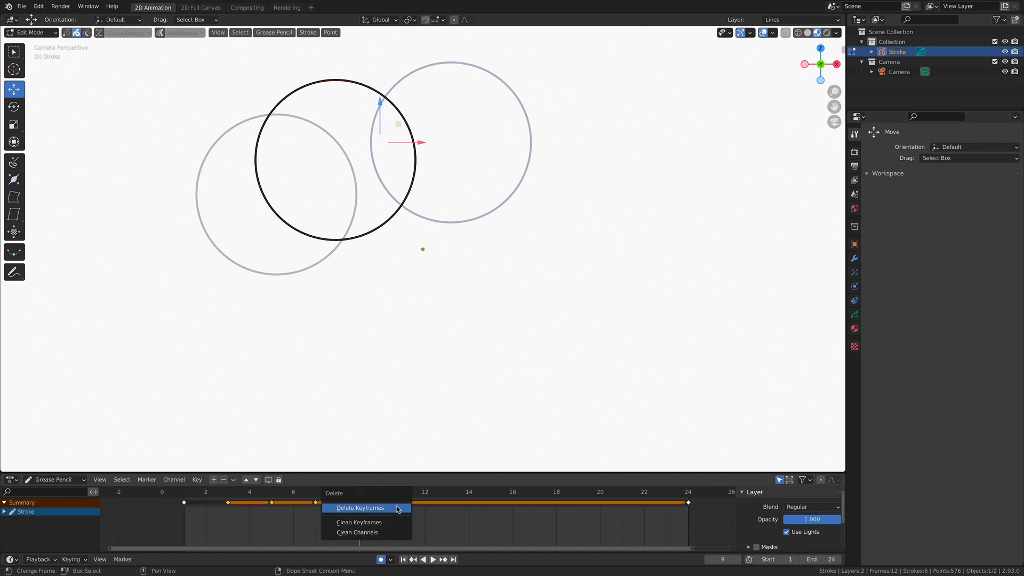
{"action": "left_click", "coordinate": [398, 509]}
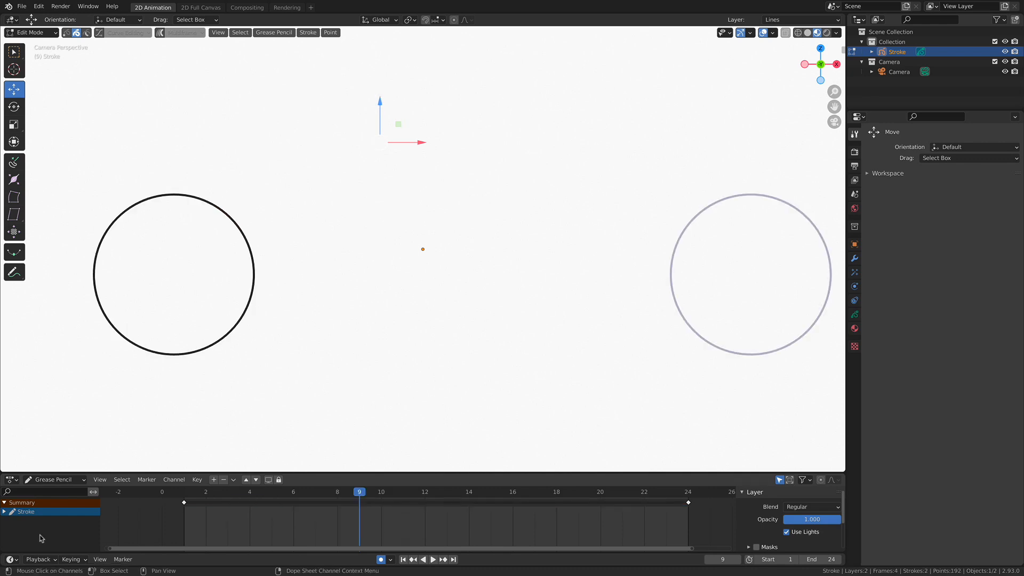
{"action": "key", "text": "space"}
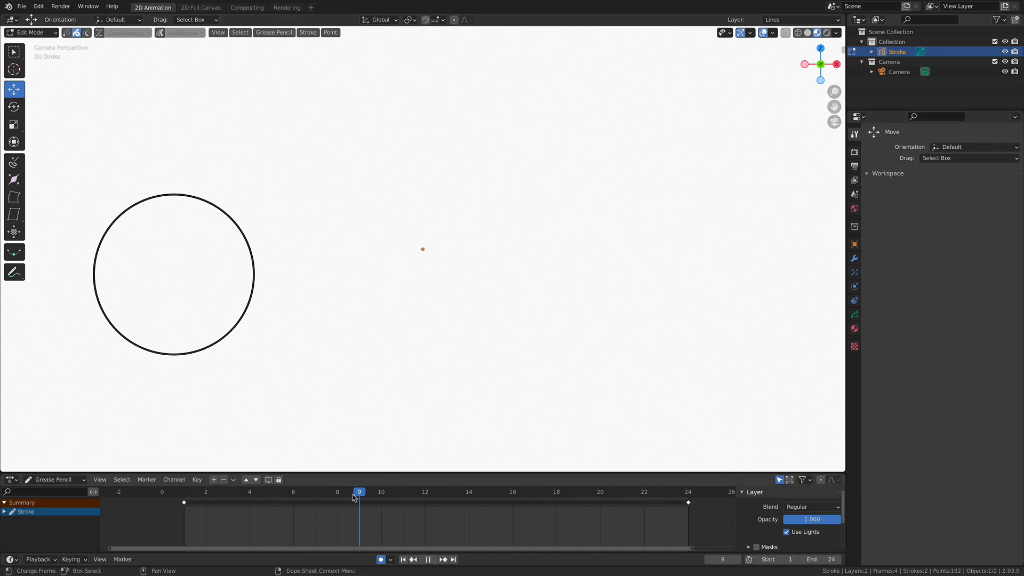
{"action": "key", "text": "space"}
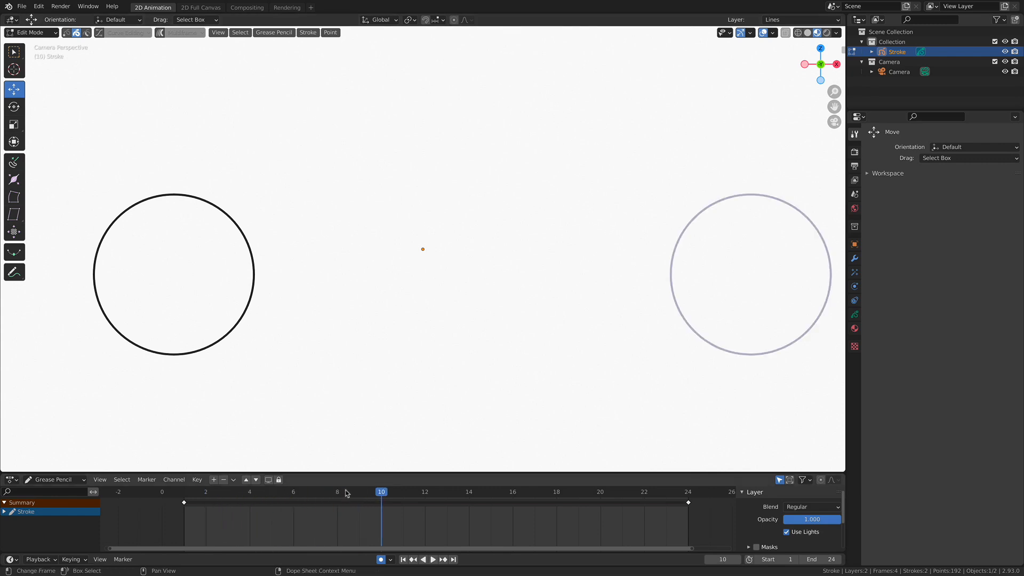